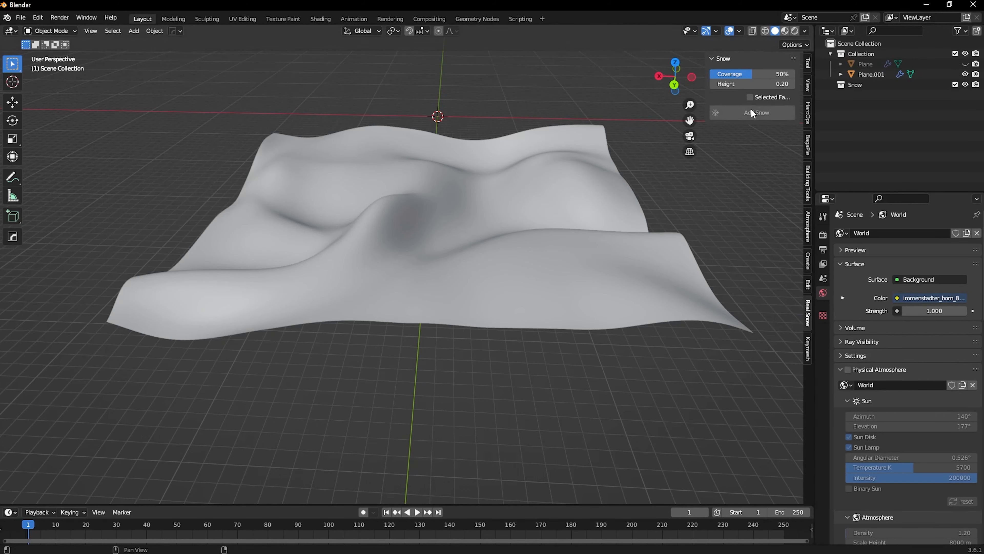
Hide the sidebar, select the wavy terrain plane and examine its shape from several angles
key(n)
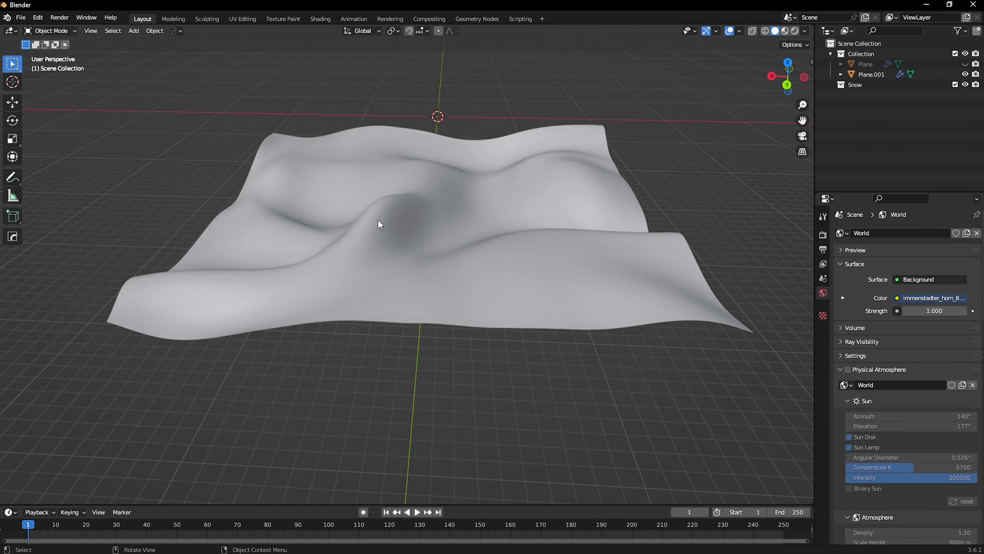
click(377, 220)
scroll(519, 222, down, 3)
middle_drag(501, 242, 324, 225)
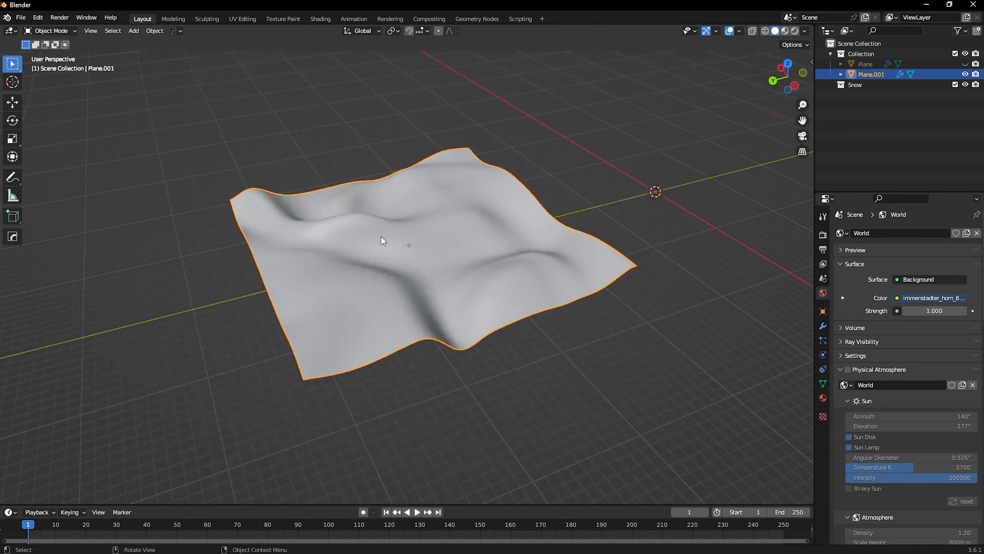
scroll(391, 259, up, 5)
middle_drag(365, 257, 449, 248)
scroll(450, 240, down, 4)
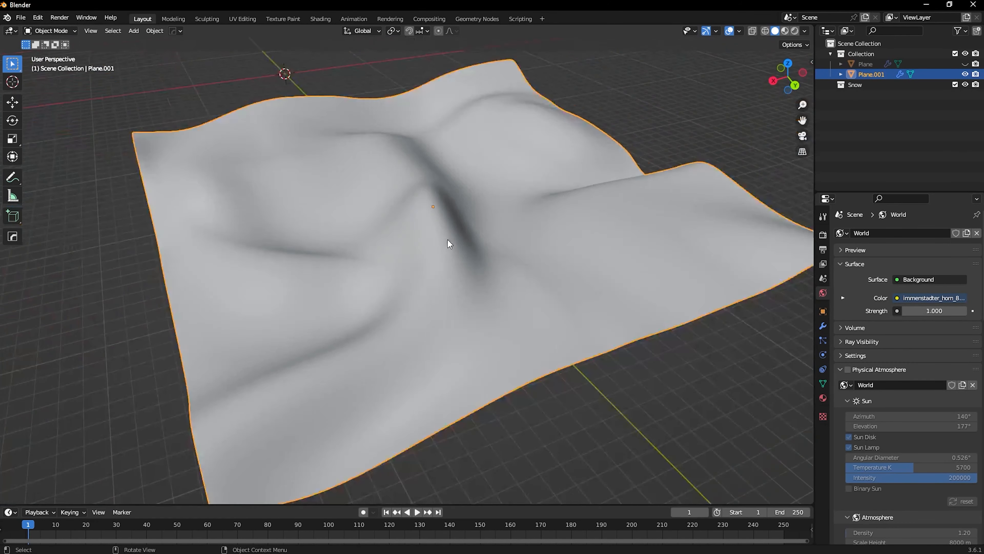
middle_drag(376, 230, 408, 221)
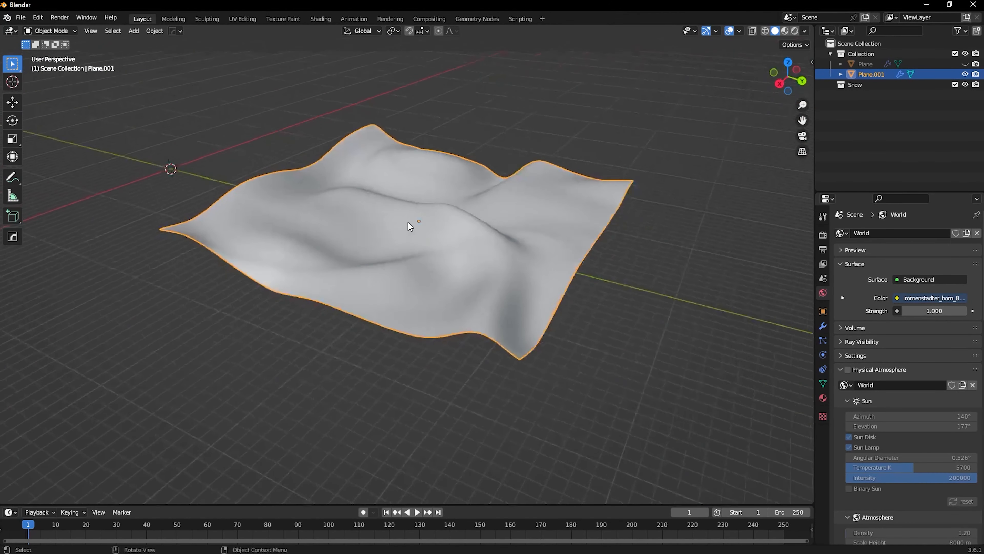
Locate the Real Snow add-on in the add-on preferences and close the preferences
click(40, 22)
click(79, 164)
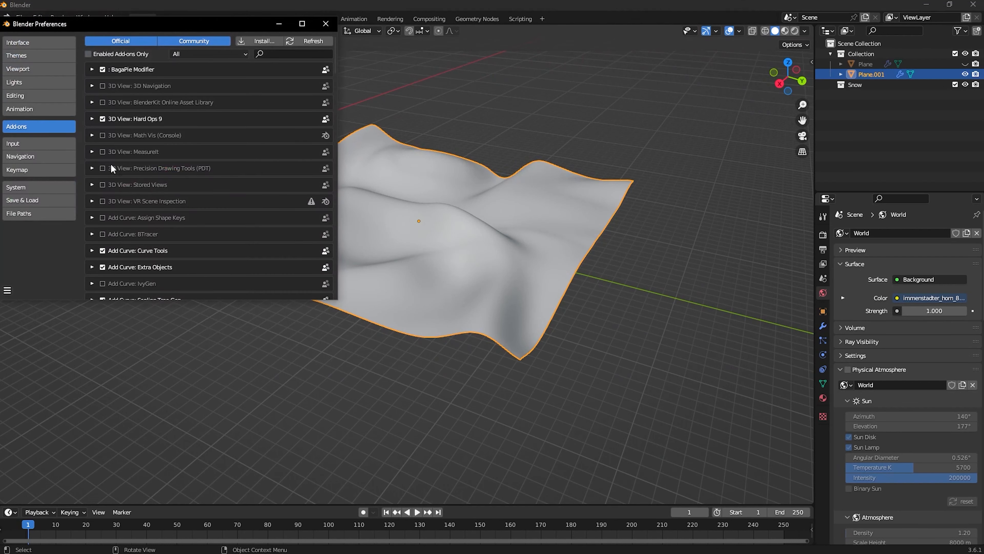
drag(334, 58, 325, 215)
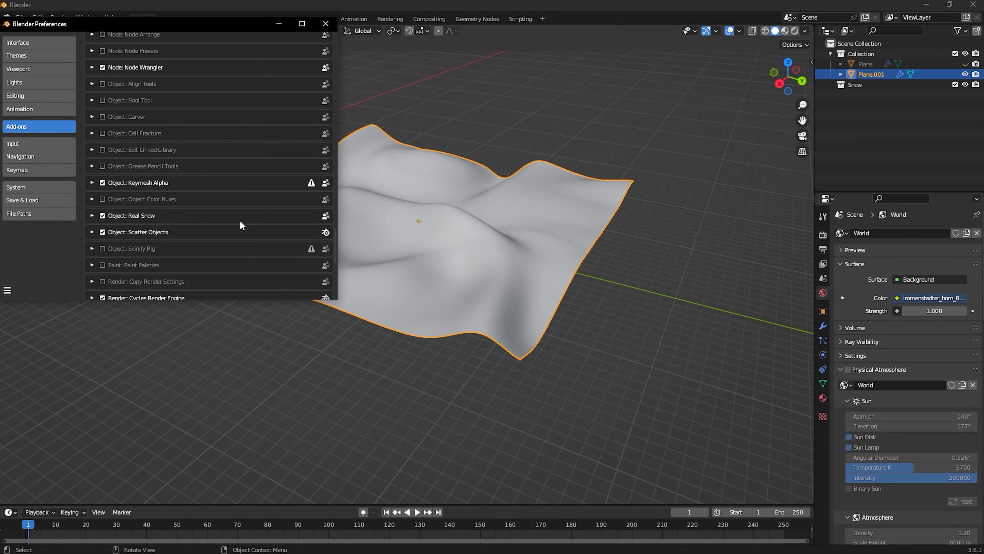
click(326, 23)
Set the Real Snow height to 0.40 and add snow to the terrain plane
middle_drag(457, 233, 482, 241)
scroll(482, 241, up, 2)
key(n)
click(808, 335)
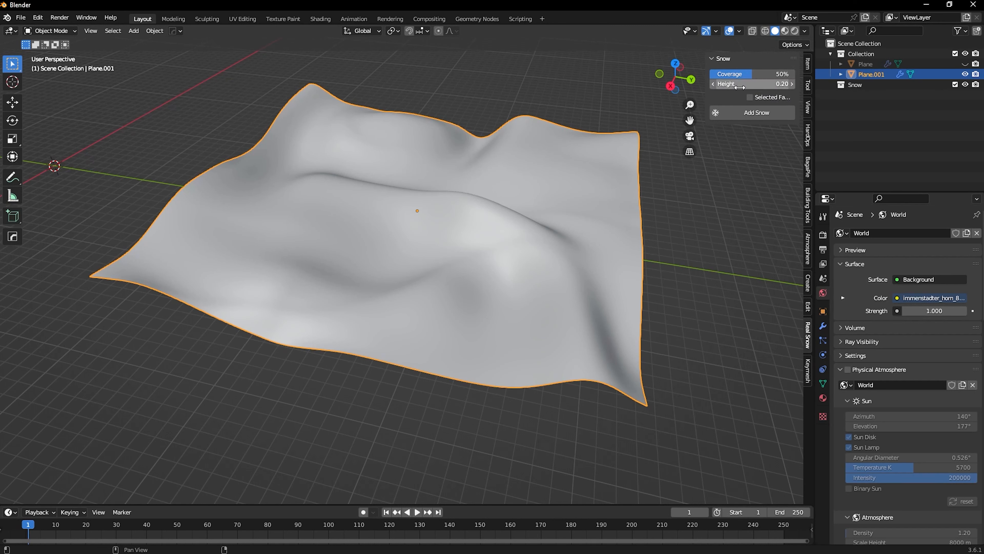
drag(740, 87, 760, 87)
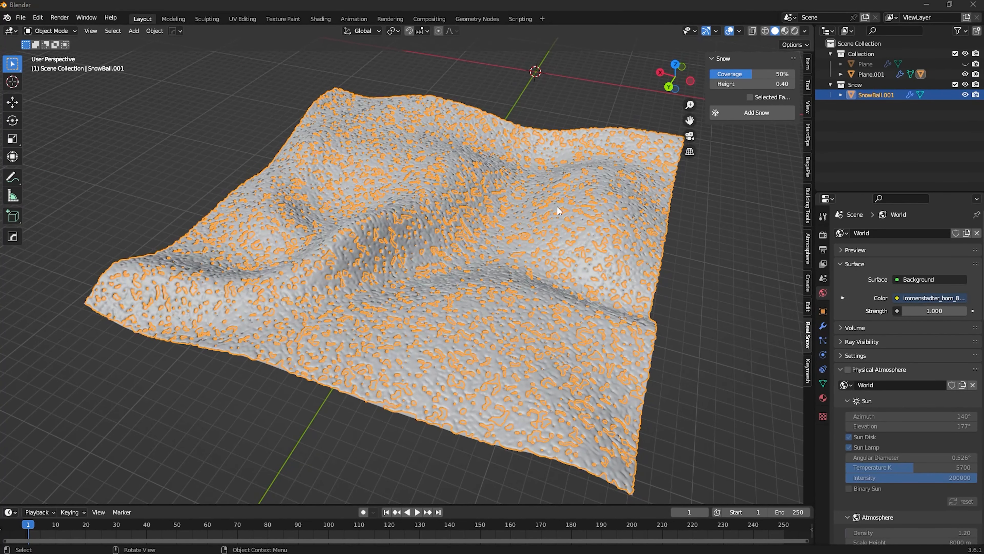
click(697, 223)
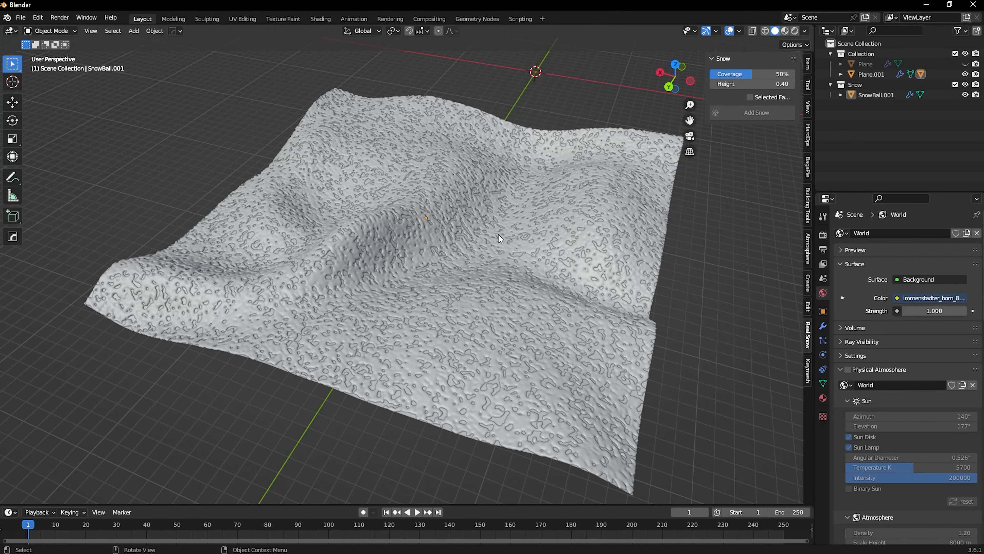
Examine the snow layer on the terrain from above and from below
click(496, 233)
key(x)
middle_drag(380, 238, 402, 173)
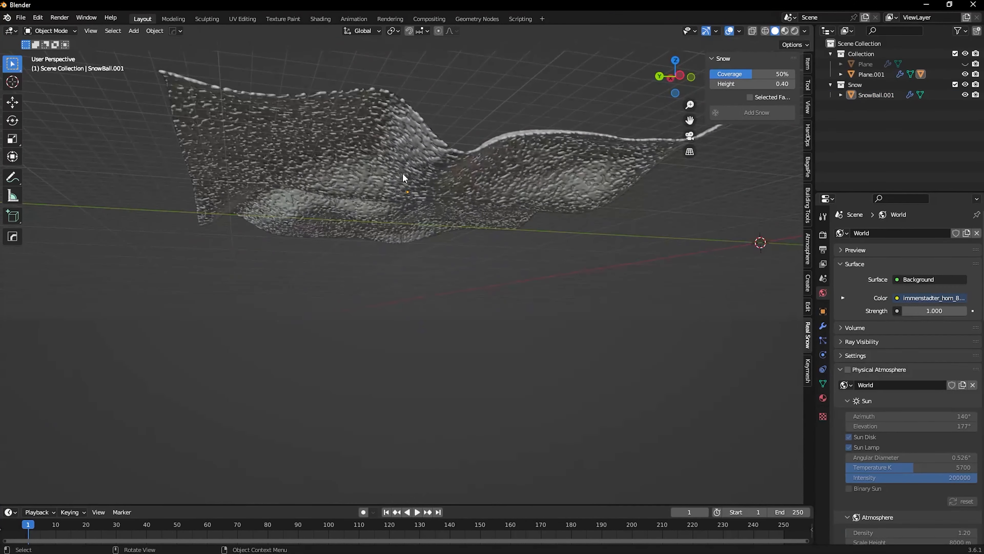
click(875, 73)
key(g)
key(Escape)
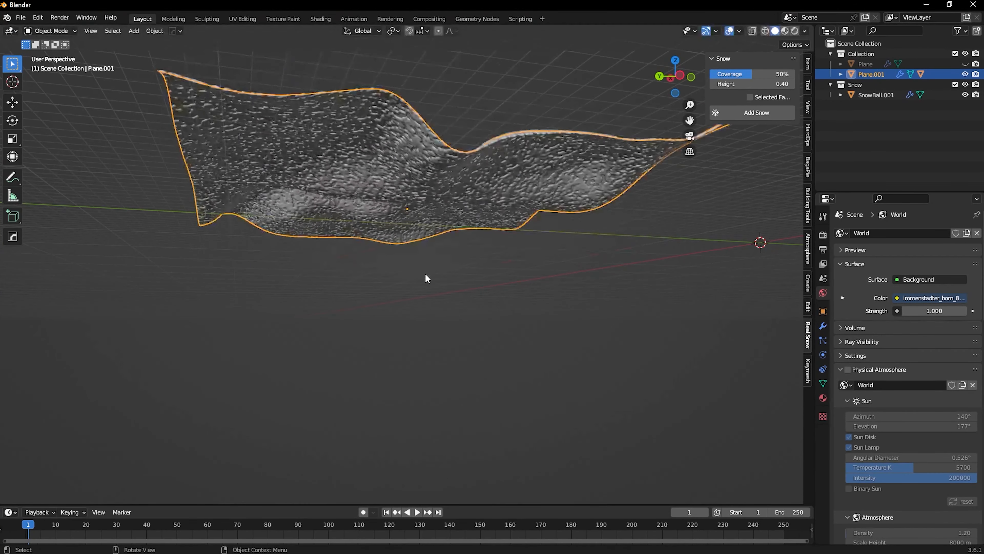
middle_drag(407, 188, 391, 255)
Delete the snow object covering the terrain
click(391, 255)
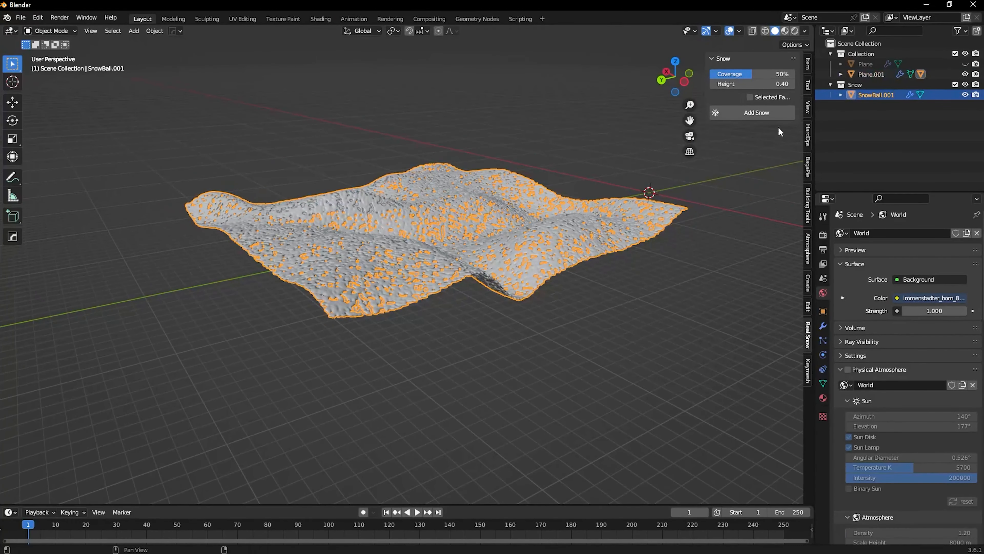
key(x)
click(357, 210)
middle_drag(357, 210, 429, 222)
middle_drag(347, 260, 381, 256)
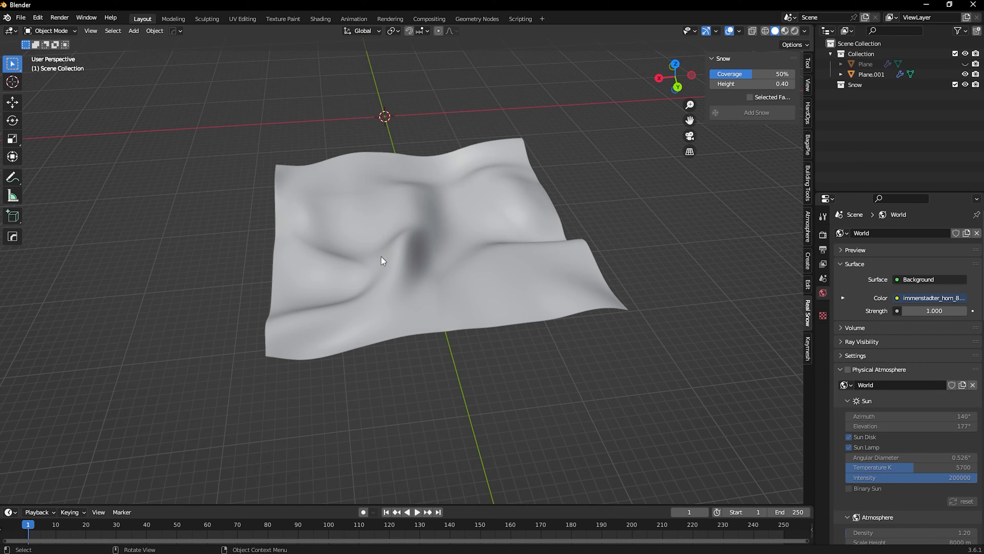
Hide the terrain plane in the viewport
middle_drag(381, 256, 676, 260)
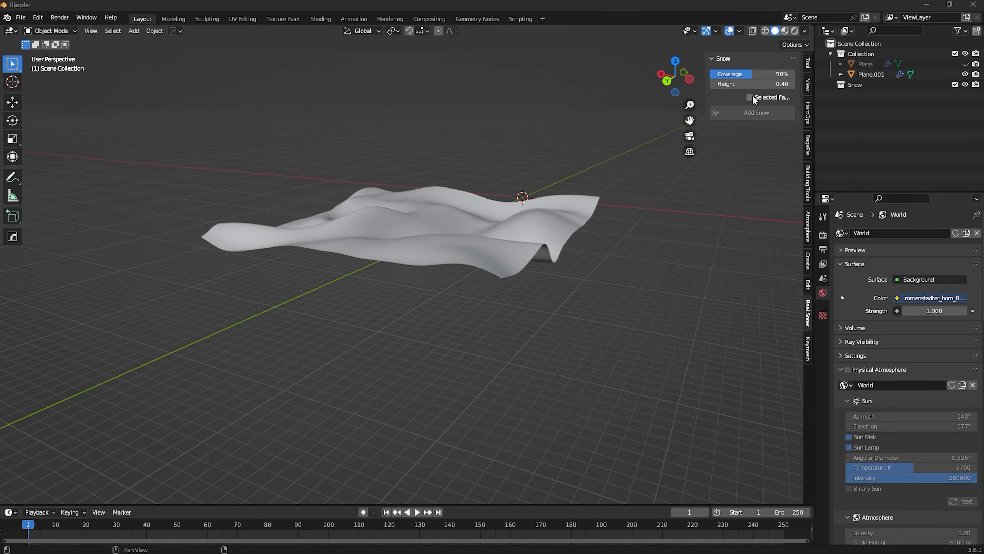
middle_drag(640, 176, 545, 253)
click(459, 233)
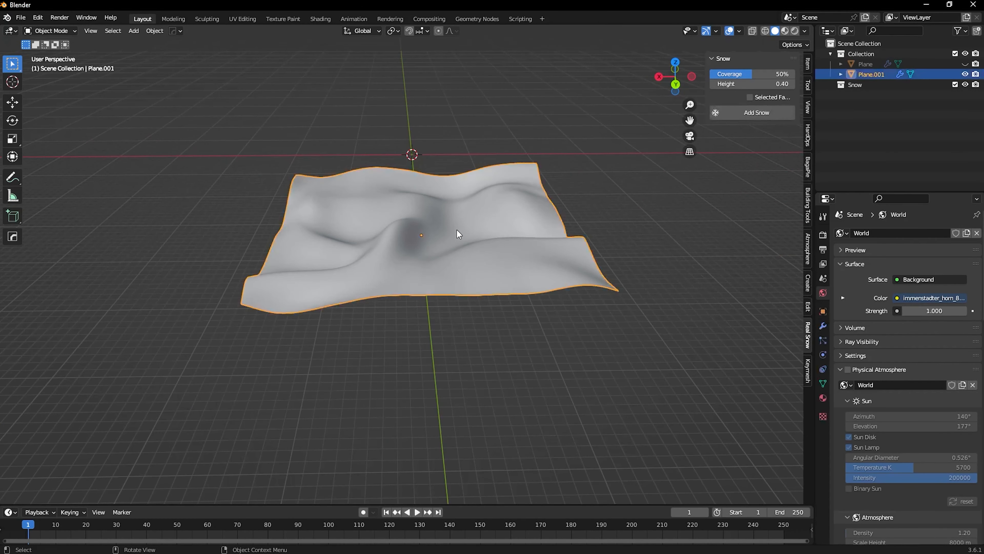
key(x)
key(h)
Add a cube mesh at the world origin and bring it into close view
mouse_move(421, 212)
shift+middle_down()
mouse_move(433, 161)
mouse_move(420, 233)
mouse_move(415, 194)
shift+middle_up()
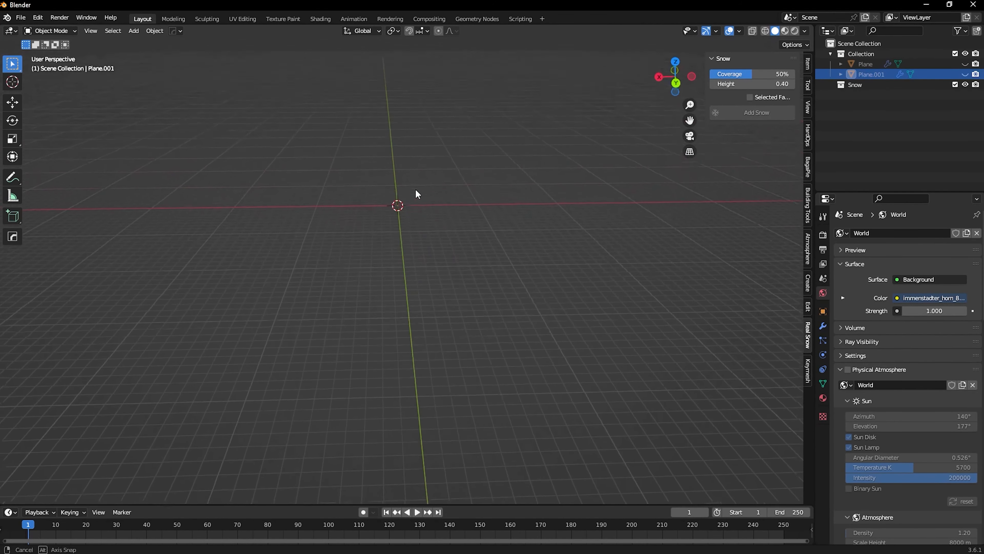
key(shift+a)
mouse_move(418, 189)
click(462, 196)
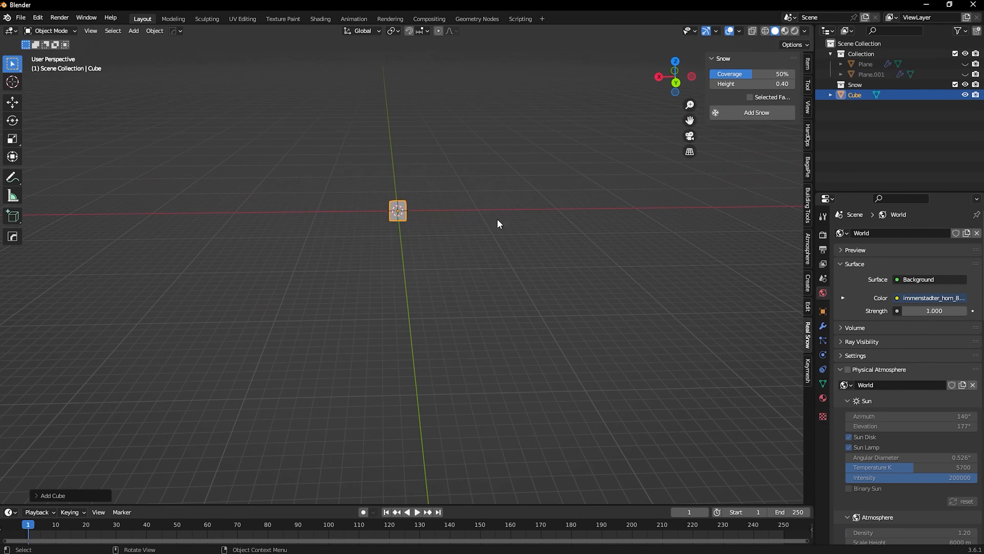
key(q)
mouse_move(413, 213)
click(471, 209)
scroll(430, 211, down, 4)
middle_drag(418, 211, 402, 220)
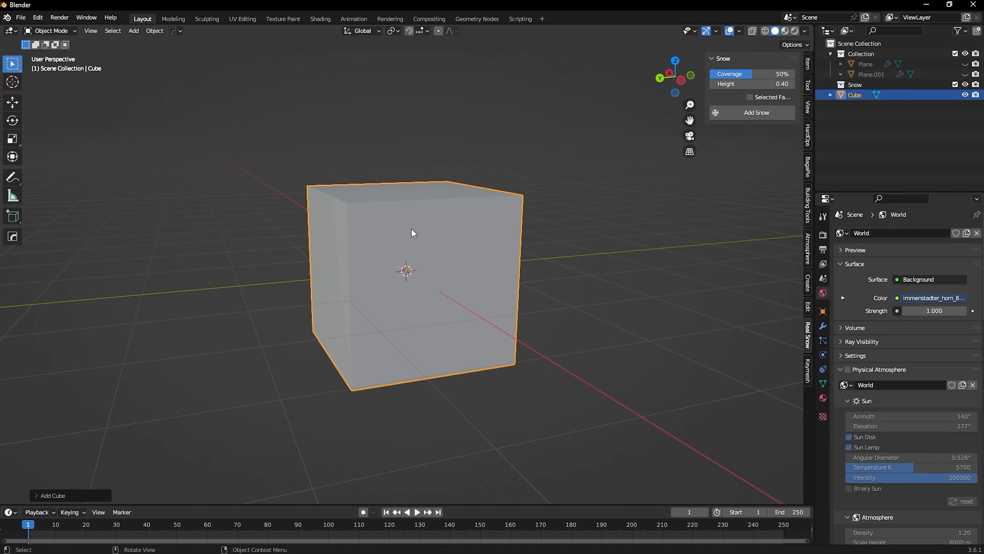
Subdivide the entire cube mesh four times
key(Tab)
right_click(382, 215)
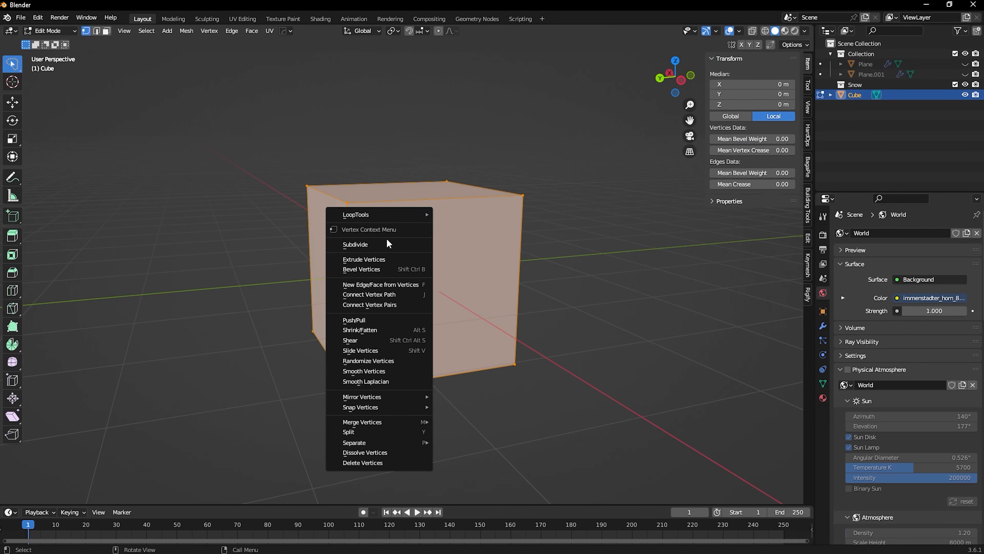
click(397, 244)
right_click(397, 248)
click(403, 250)
right_click(408, 252)
click(408, 253)
right_click(422, 256)
click(422, 255)
Select all faces on the cube's positive X side and return to Object Mode
key(Tab)
key(KP_3)
middle_drag(474, 308, 604, 298)
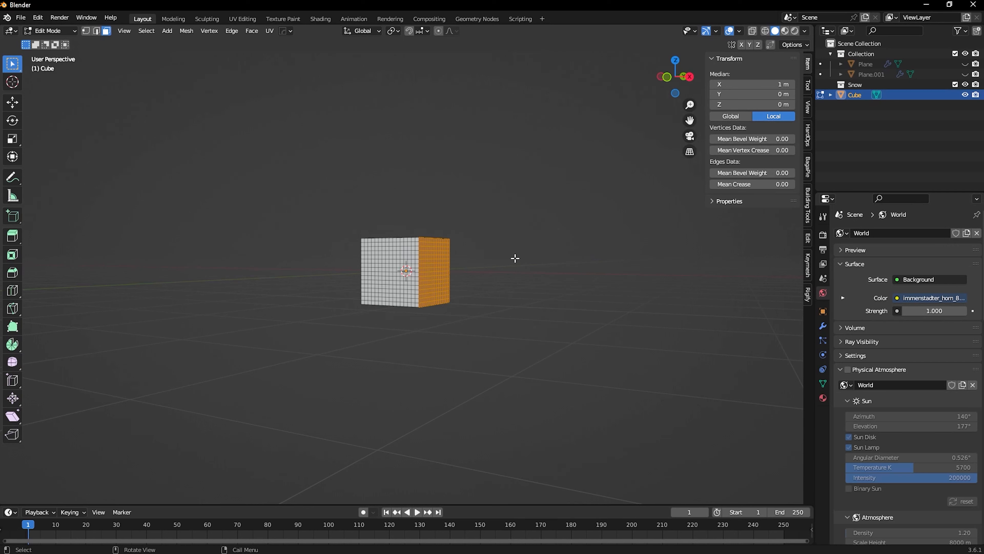
key(Tab)
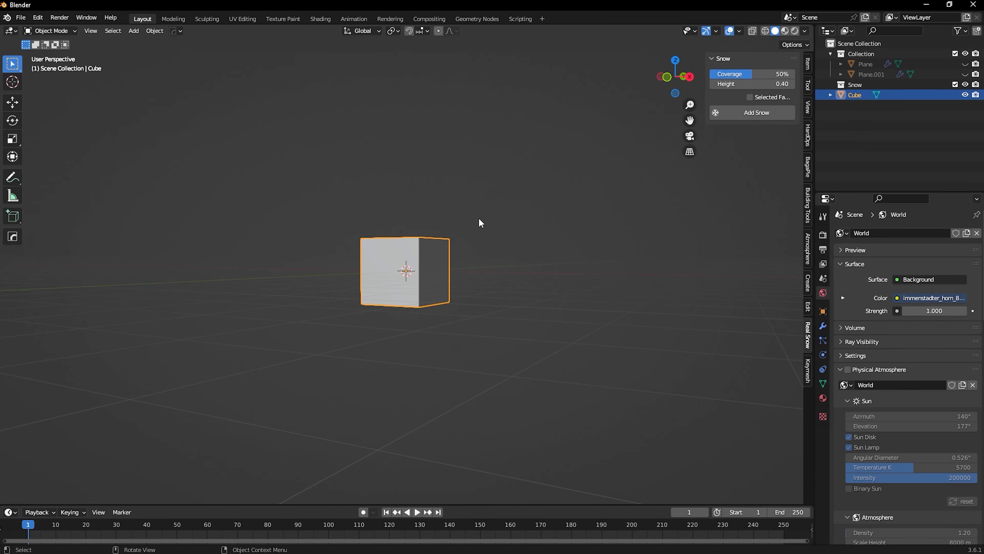
Limit the snow to selected faces, add it to the cube and select the resulting snow object
click(751, 98)
scroll(436, 280, up, 3)
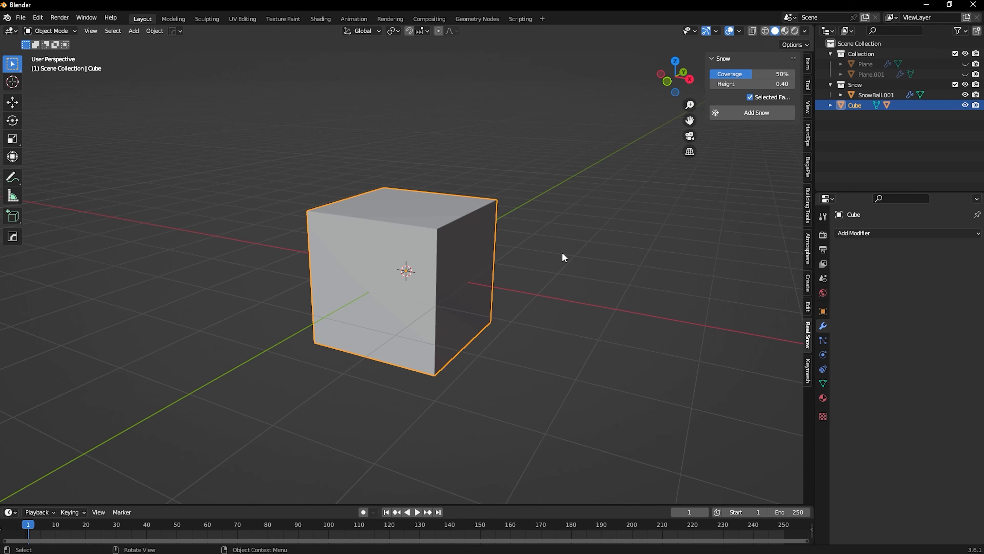
click(867, 96)
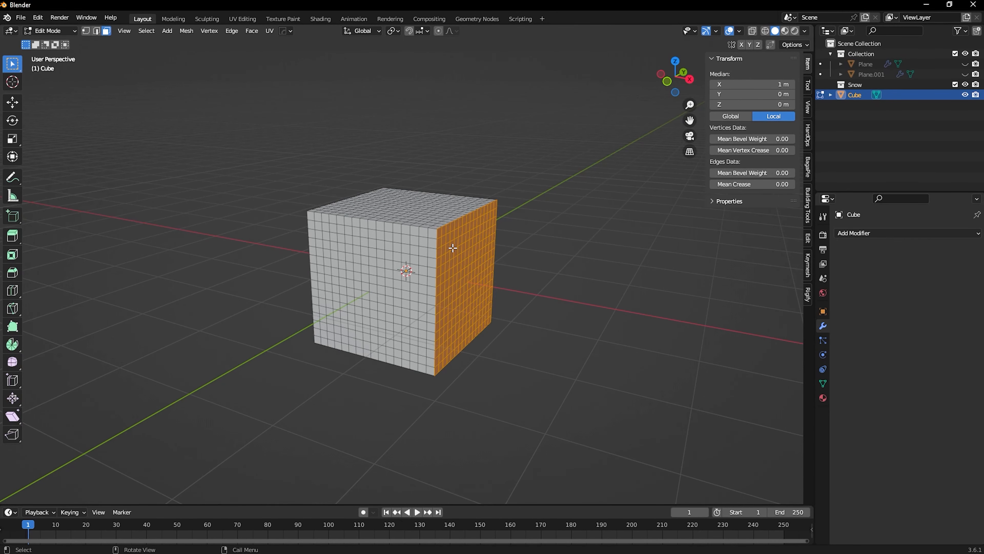
Select all faces on the cube's top side and add snow to them
middle_drag(453, 248, 498, 310)
key(KP_7)
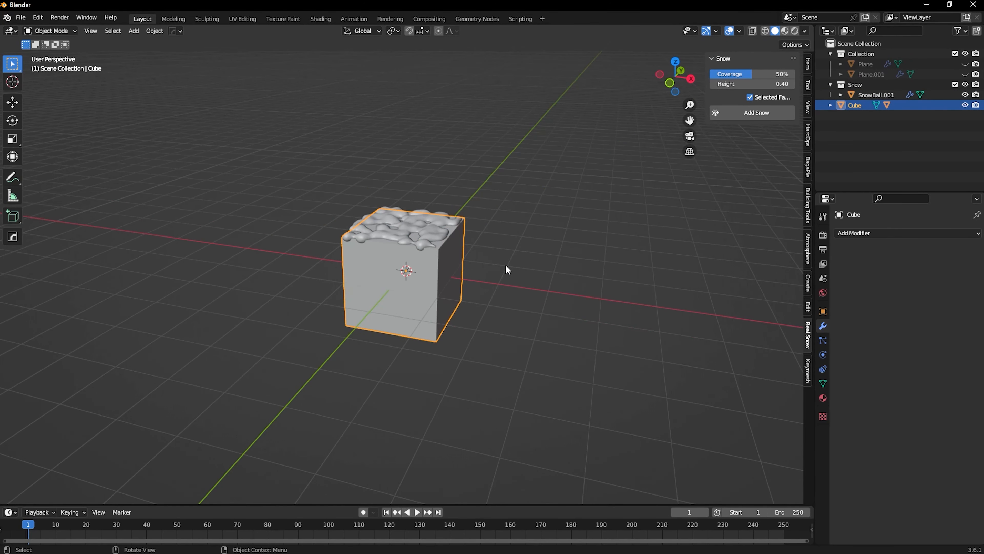
key(Tab)
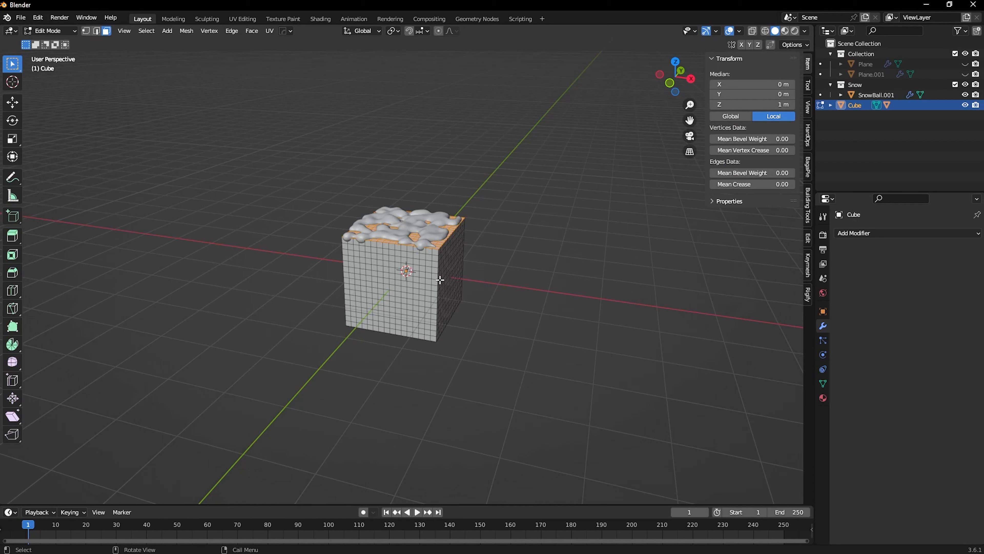
key(Tab)
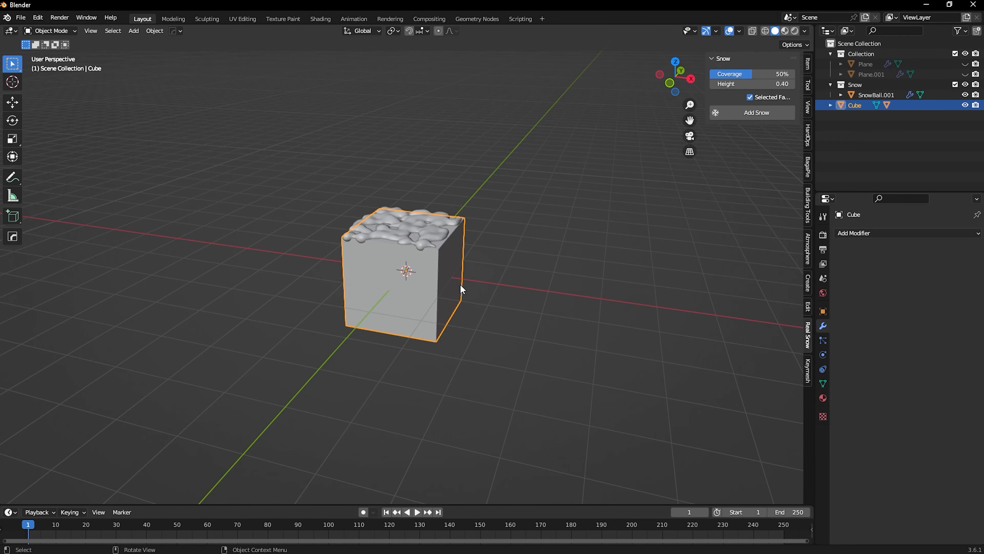
Rotate the snow-topped cube 90° about the global X axis and deselect it
key(r)
key(x)
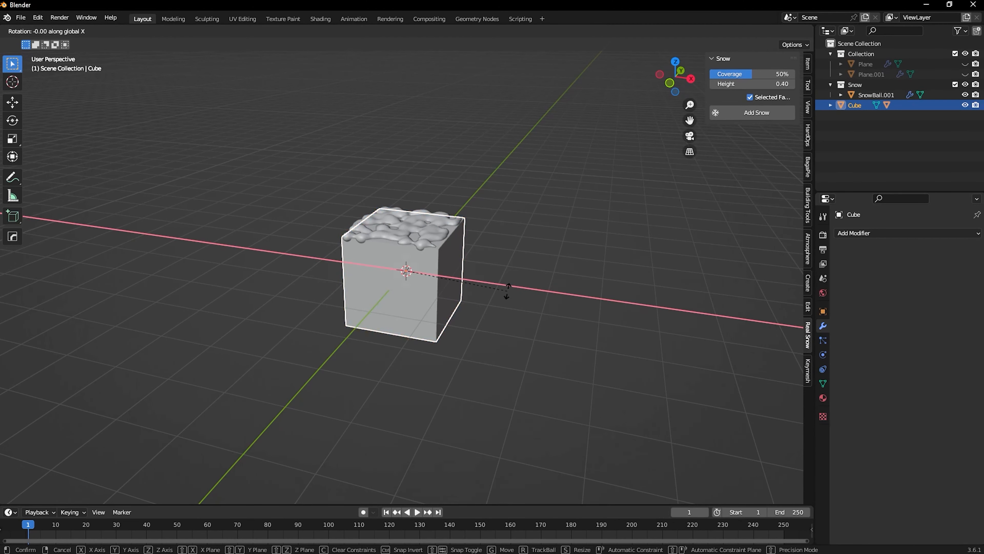
text(90)
key(Return)
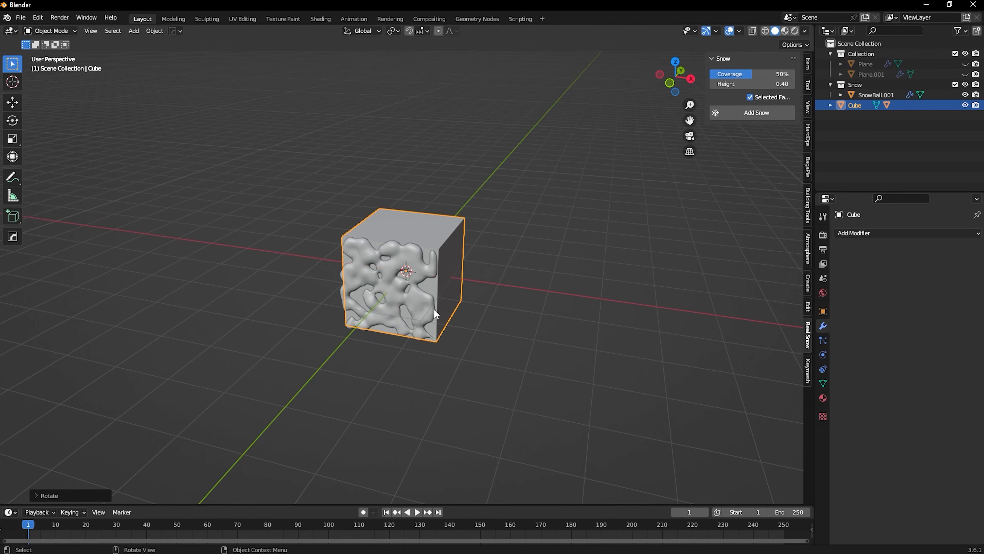
middle_drag(433, 309, 507, 304)
click(504, 287)
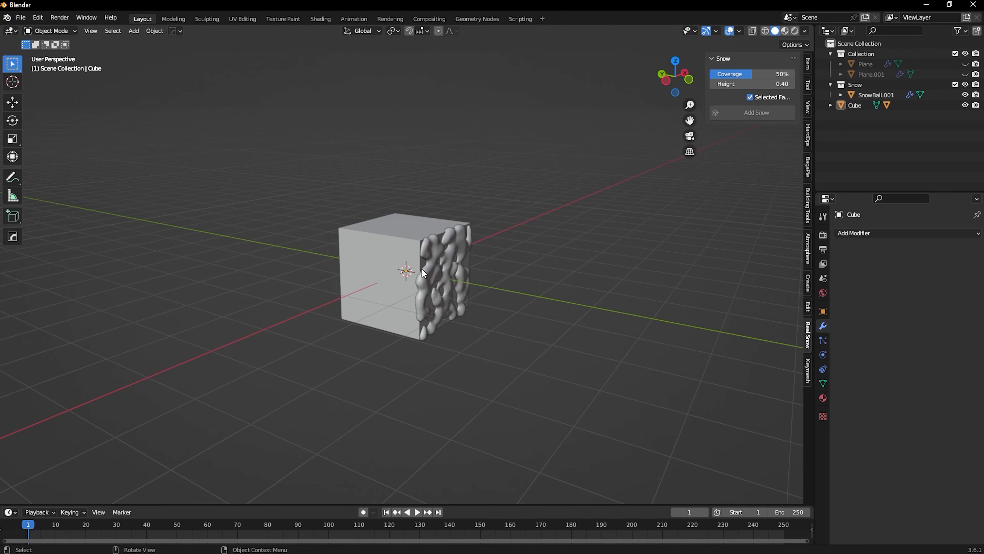
Undo the cube's rotation and snow, and delete the cube
key(ctrl+z)
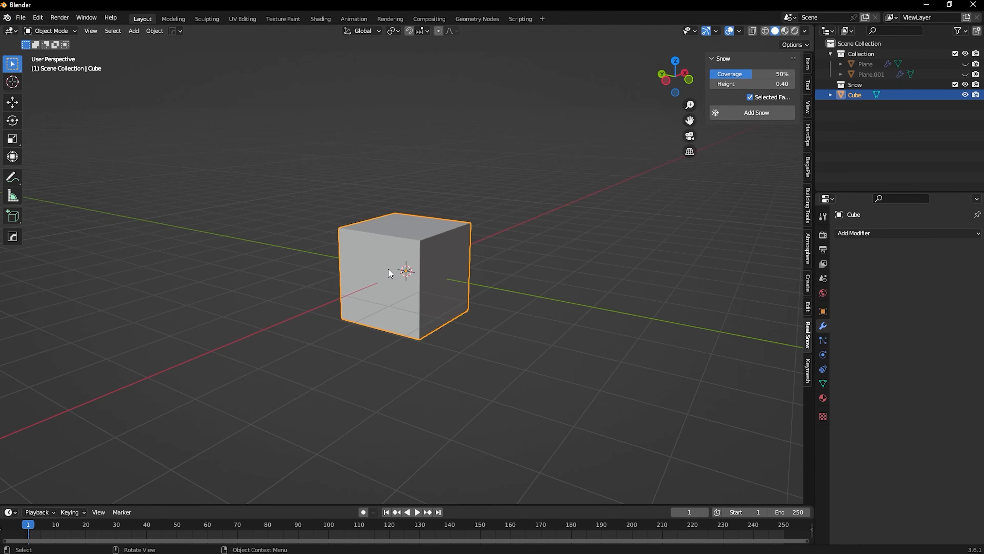
key(x)
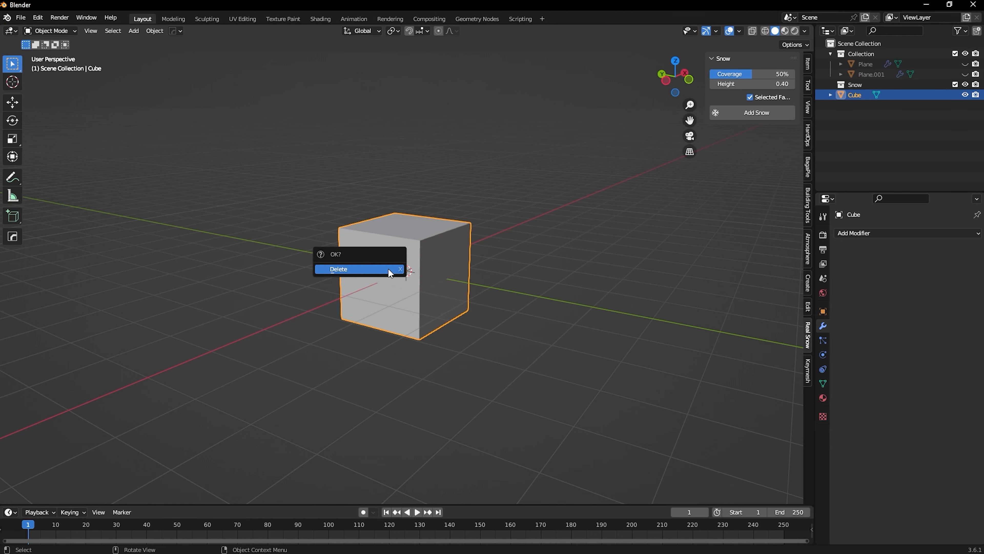
click(388, 268)
Unhide the original Plane terrain, select it and show its snowy material in Material Preview shading
key(alt+h)
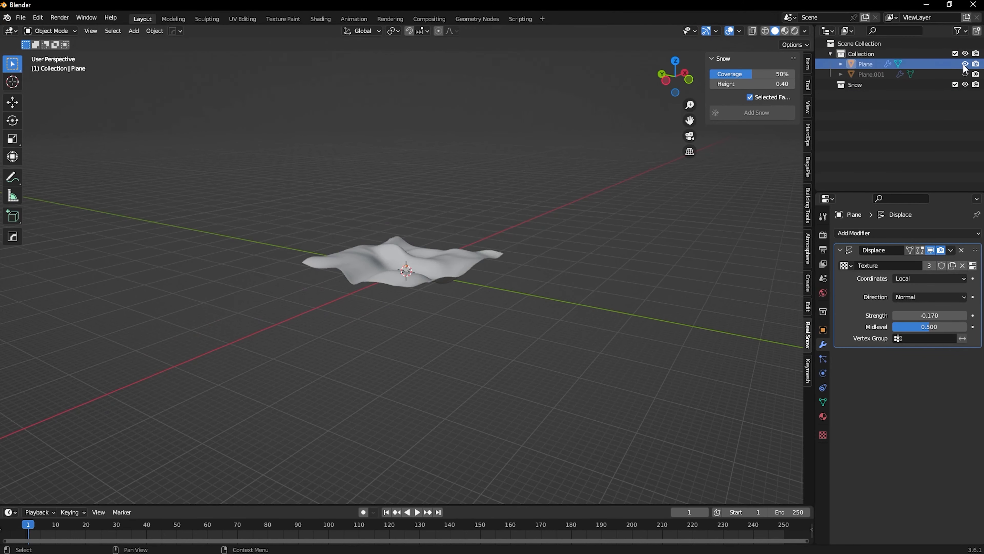
scroll(412, 265, up, 5)
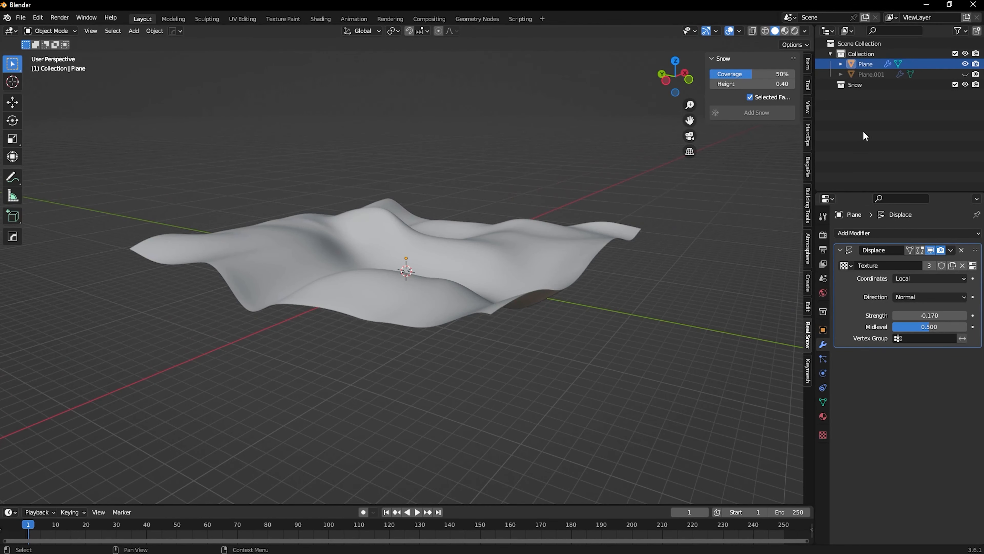
click(848, 69)
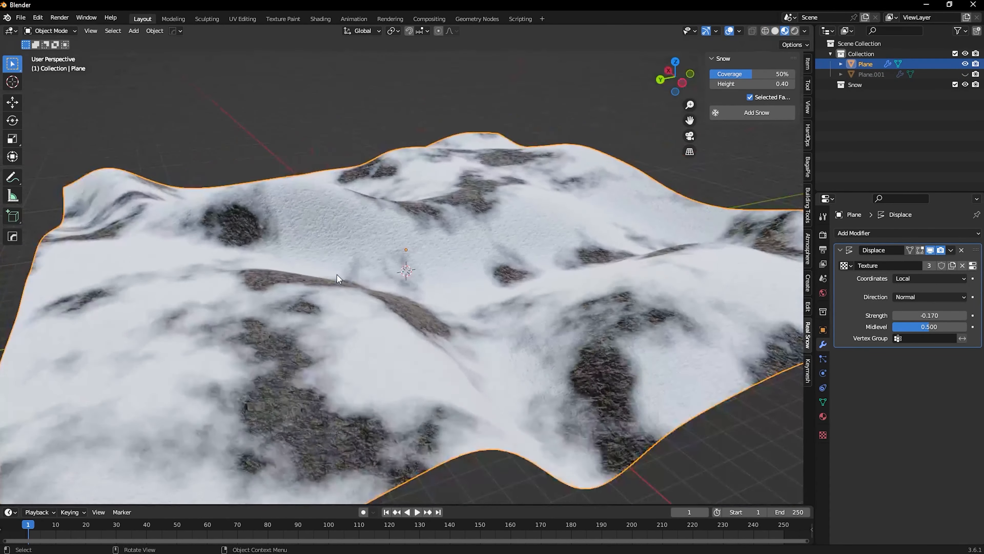
scroll(417, 280, up, 3)
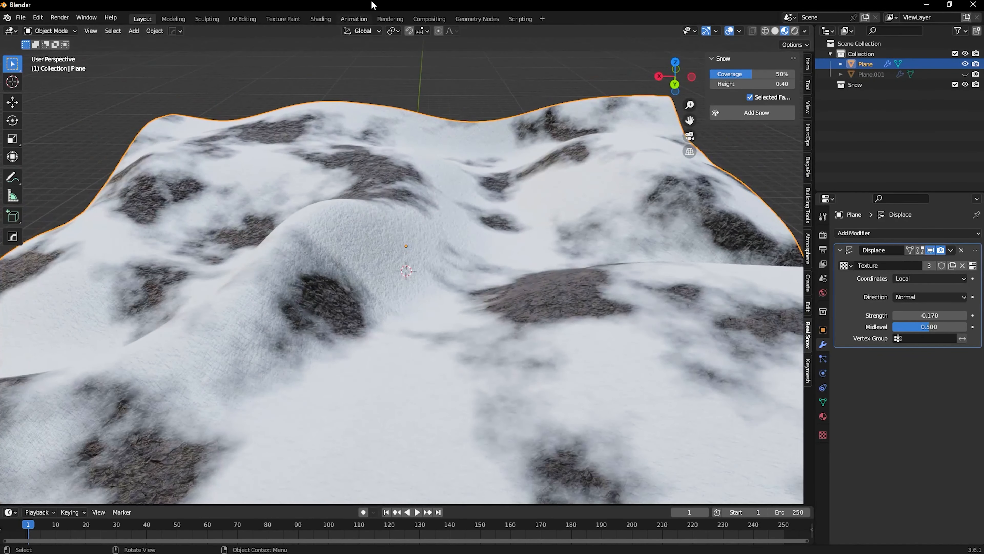
Examine the Plane terrain's material nodes in the Shading workspace and its snowy surface up close
click(321, 19)
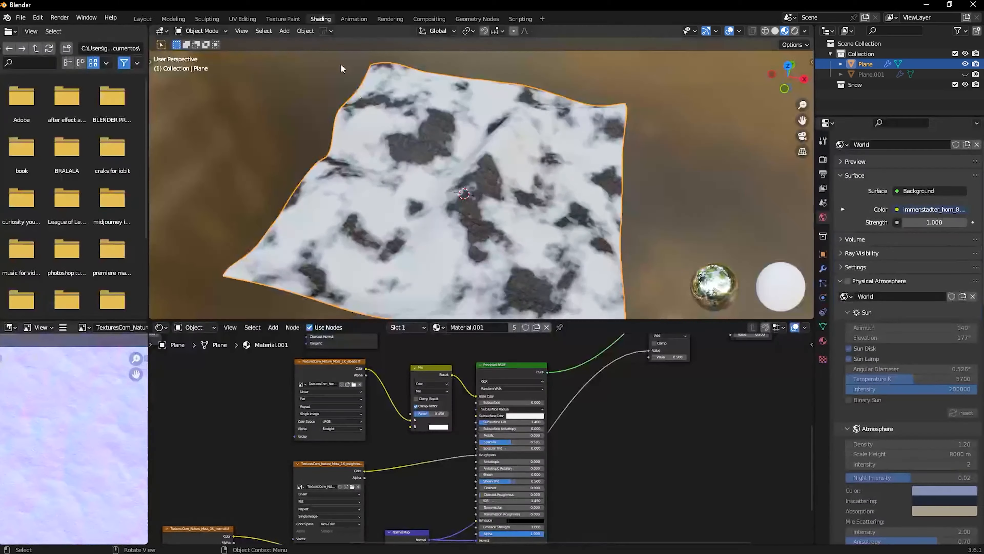
mouse_move(467, 230)
middle_down()
mouse_move(433, 229)
mouse_move(521, 186)
middle_up()
scroll(523, 182, up, 3)
shift+middle_drag(531, 152, 418, 177)
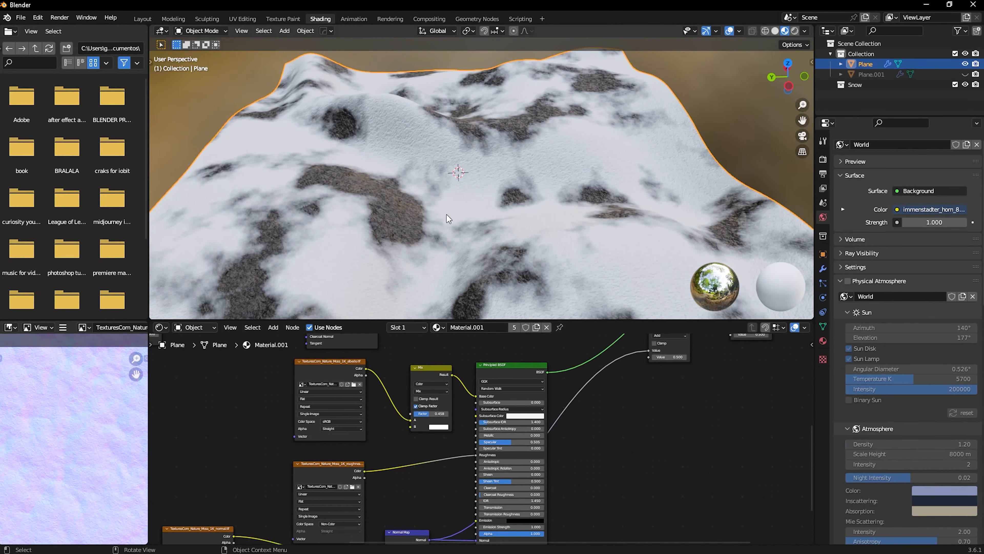
scroll(426, 193, down, 5)
scroll(425, 193, up, 5)
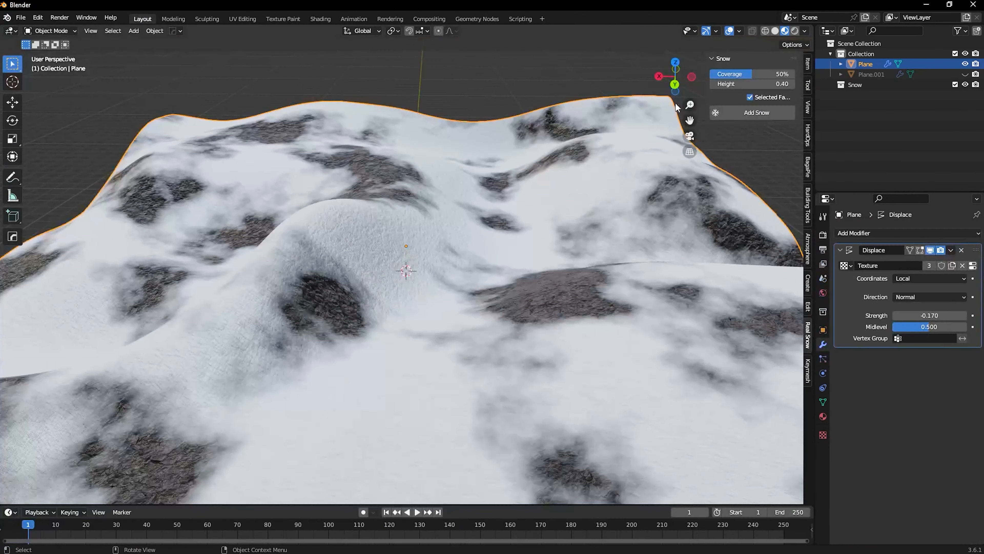
Compare the terrain in Solid and Material Preview shading in the Layout workspace, inspecting its snow and rock areas
click(775, 31)
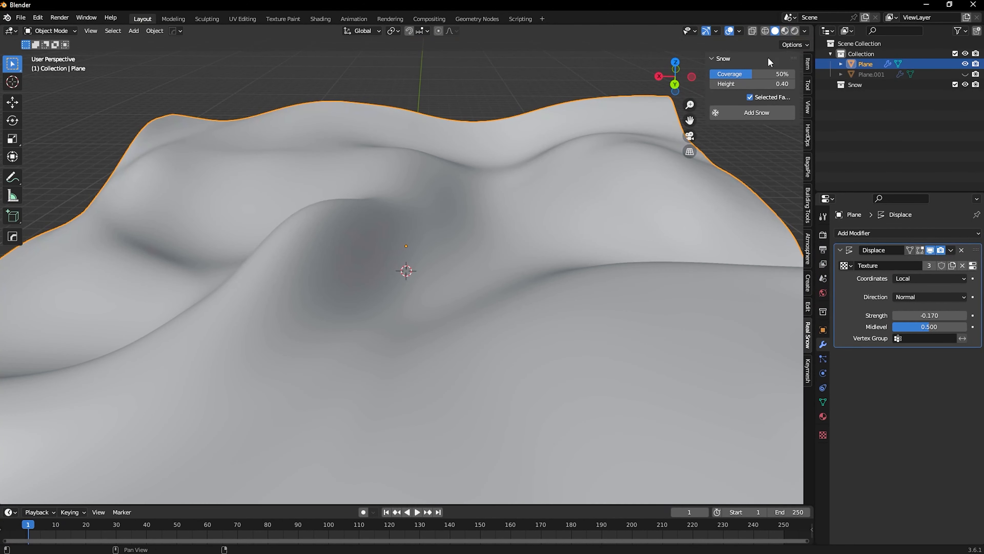
click(784, 31)
scroll(419, 261, down, 8)
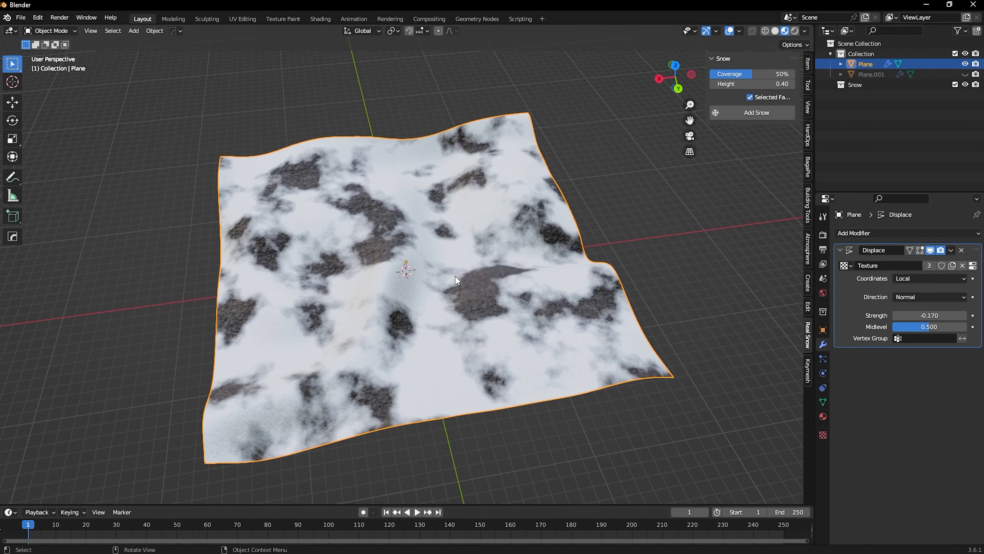
scroll(455, 275, up, 6)
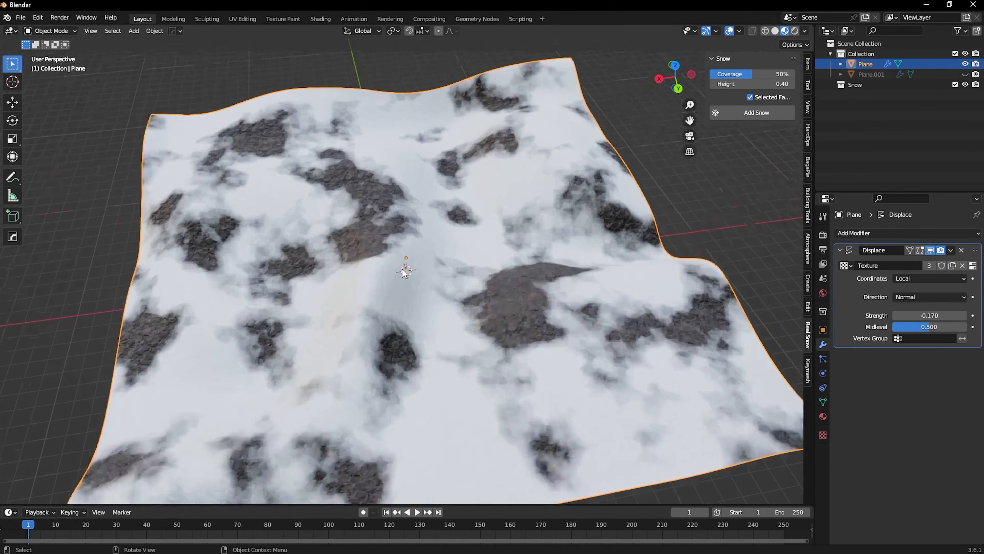
scroll(351, 245, up, 4)
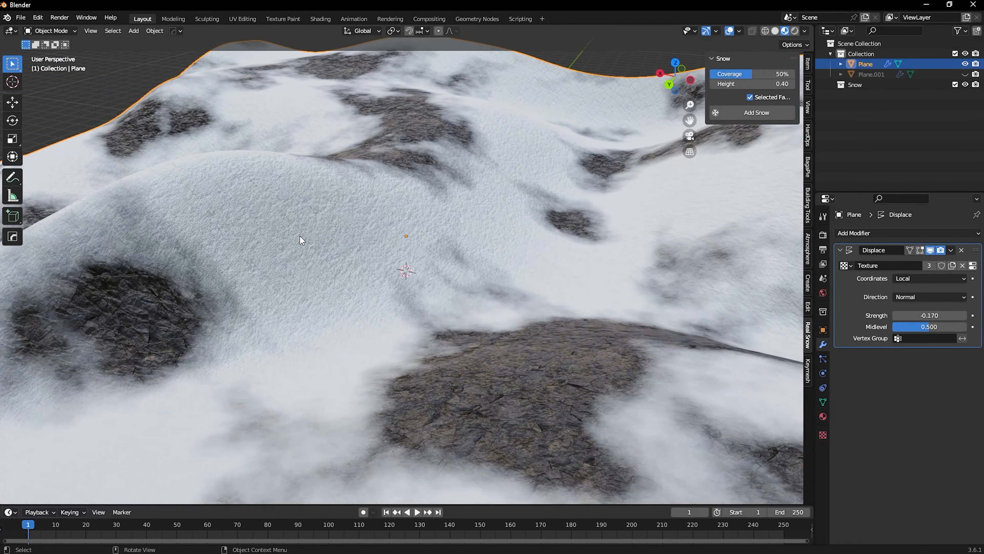
scroll(300, 236, down, 10)
middle_drag(299, 236, 361, 254)
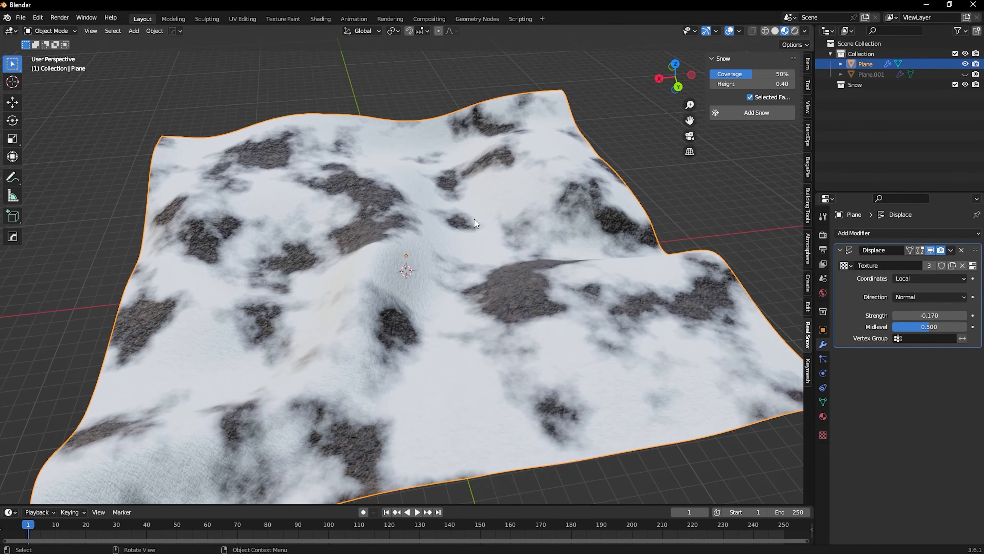
Circle-select a winding patch of the terrain's faces from the top view and add snow at 50% coverage and 0.40 height
key(Tab)
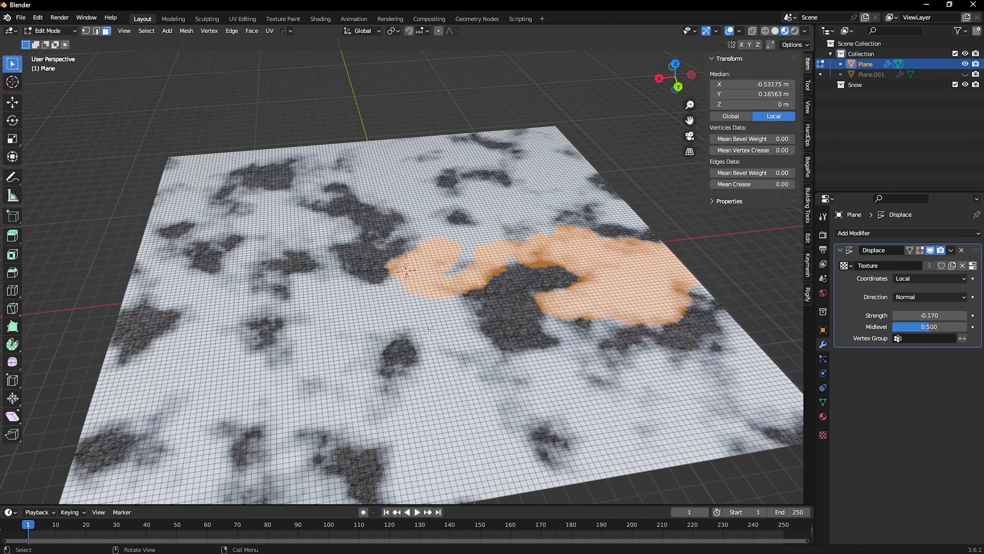
key(KP_7)
scroll(429, 330, down, 3)
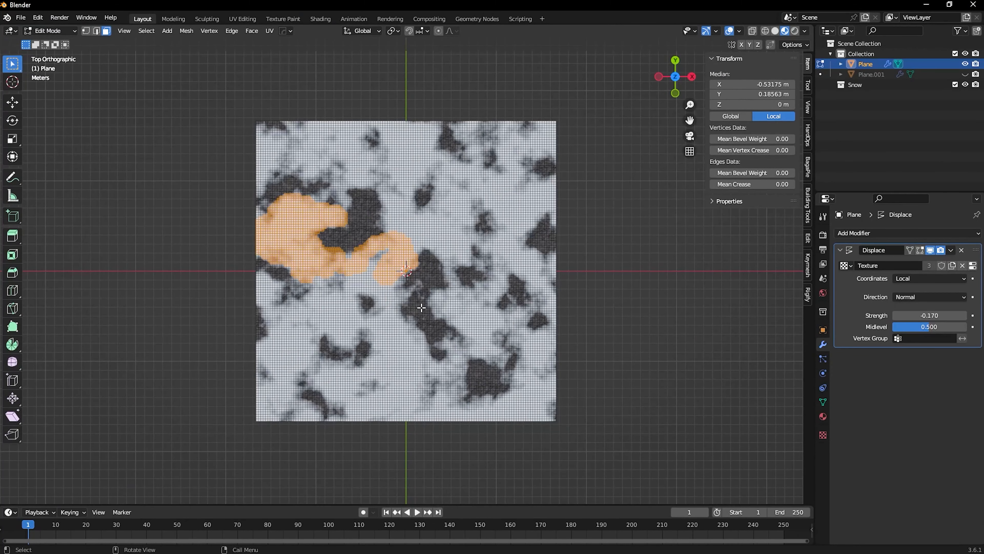
drag(12, 64, 80, 109)
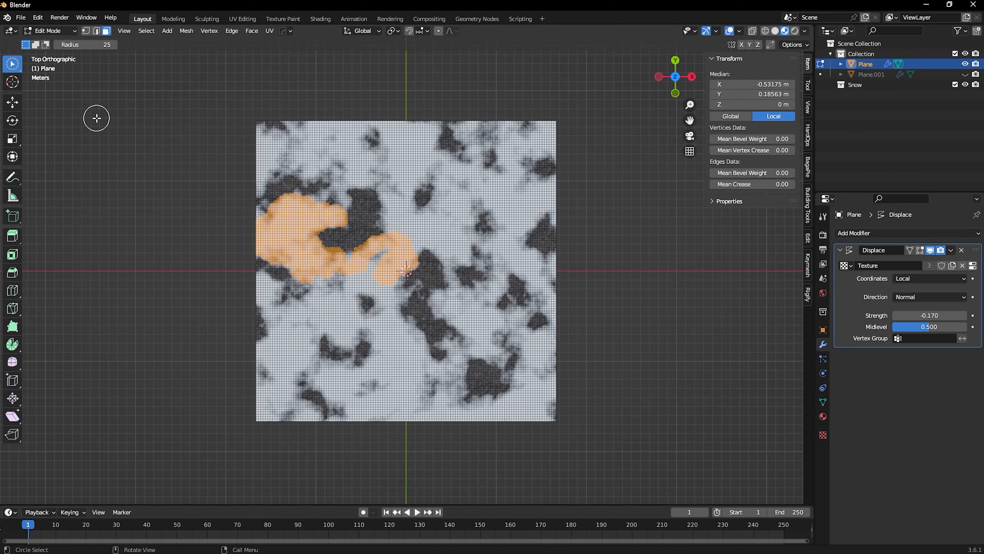
mouse_move(396, 232)
mouse_down()
mouse_move(394, 190)
mouse_move(378, 175)
mouse_move(330, 188)
mouse_move(312, 230)
mouse_move(271, 224)
mouse_move(332, 382)
mouse_move(378, 407)
mouse_move(372, 376)
mouse_move(411, 333)
mouse_move(362, 329)
mouse_move(358, 310)
mouse_move(368, 295)
mouse_move(399, 302)
mouse_move(412, 243)
mouse_move(436, 211)
mouse_move(418, 136)
mouse_move(410, 170)
mouse_move(263, 174)
mouse_move(529, 177)
mouse_up()
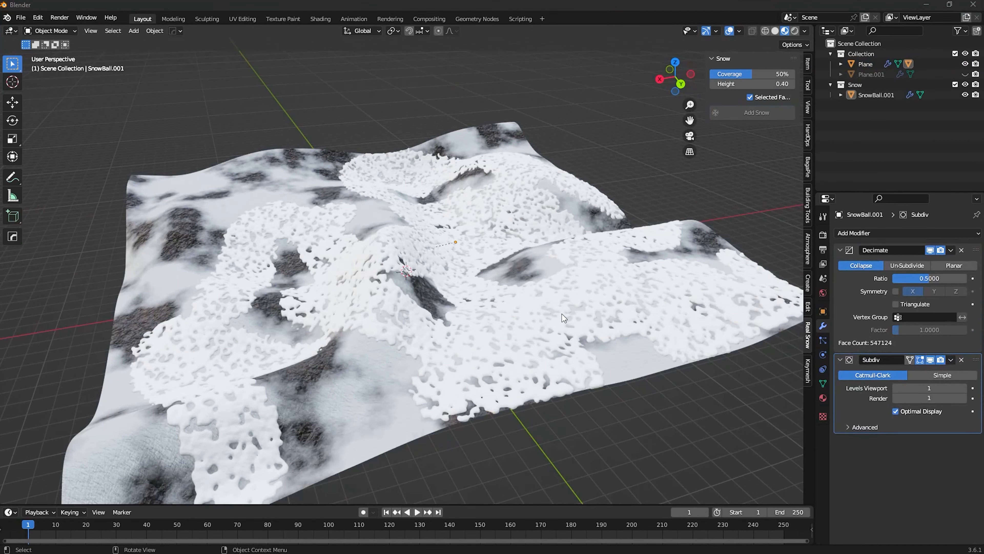
Inspect the snow mesh on the terrain up close and from a distance
scroll(248, 215, up, 11)
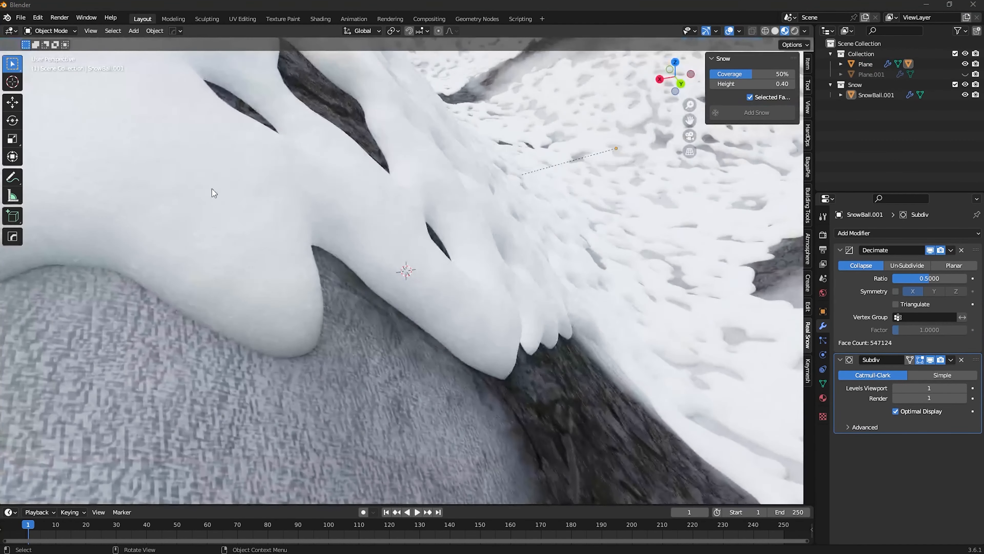
scroll(277, 232, down, 7)
scroll(302, 241, down, 3)
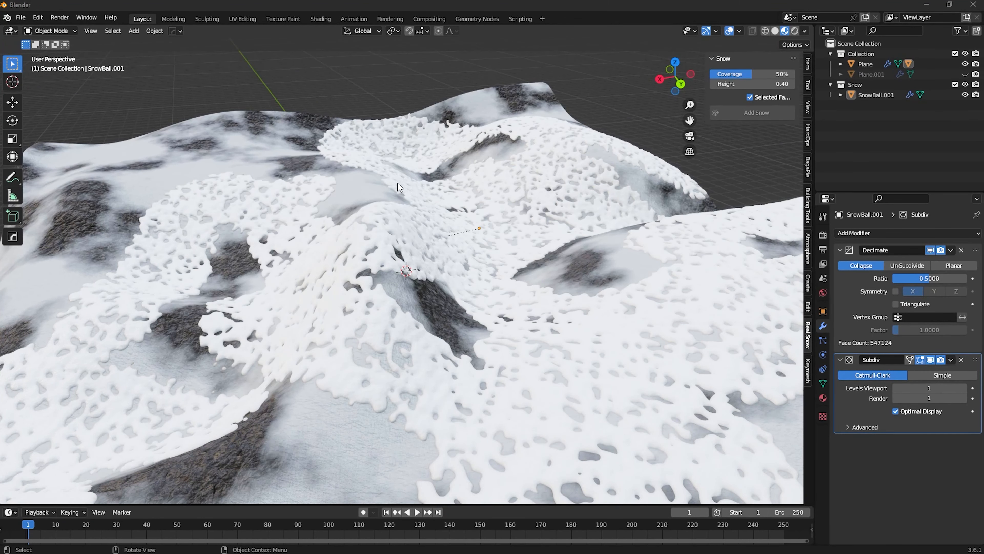
scroll(402, 188, down, 5)
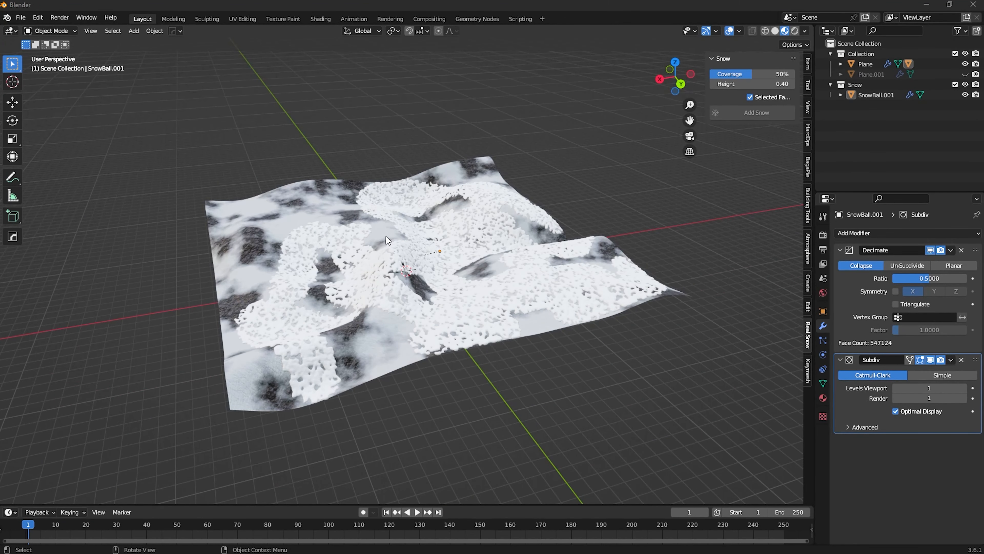
Select the snow mesh and examine its Snow material's node setup in the Shading workspace
click(387, 262)
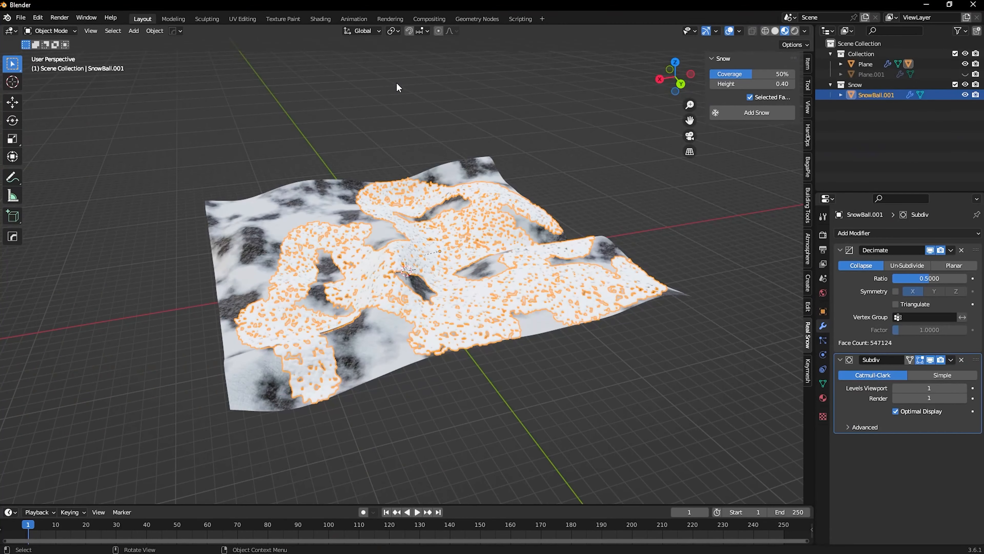
click(320, 19)
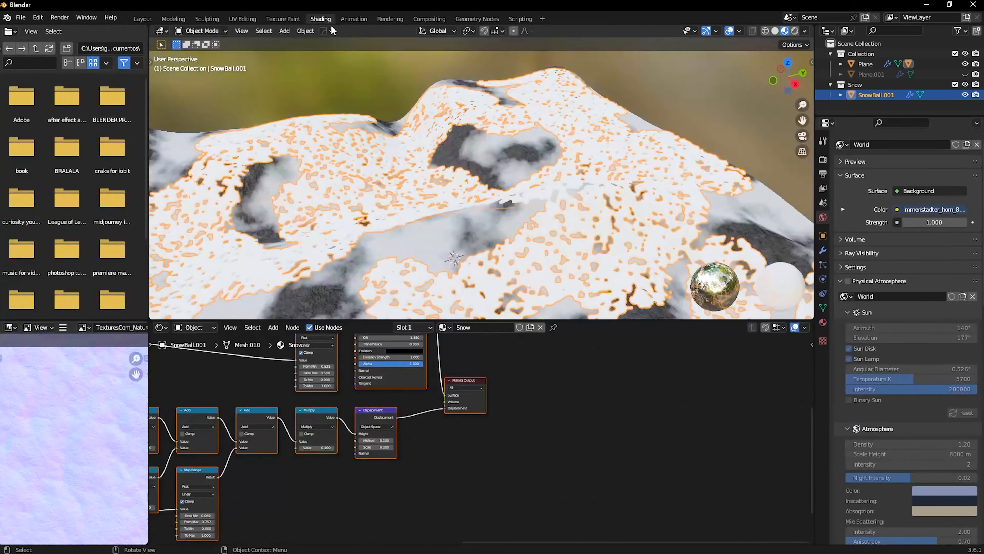
scroll(478, 405, up, 2)
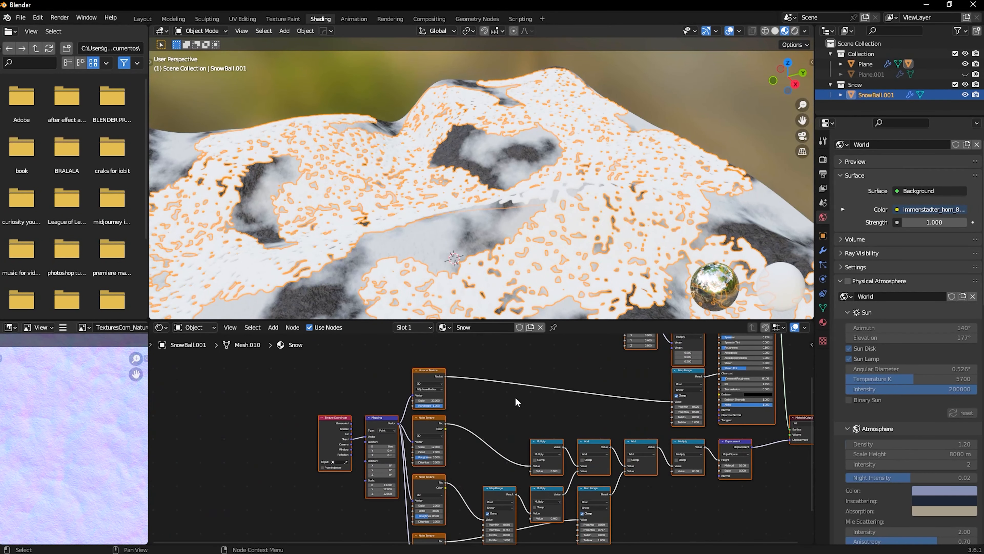
middle_drag(513, 397, 360, 430)
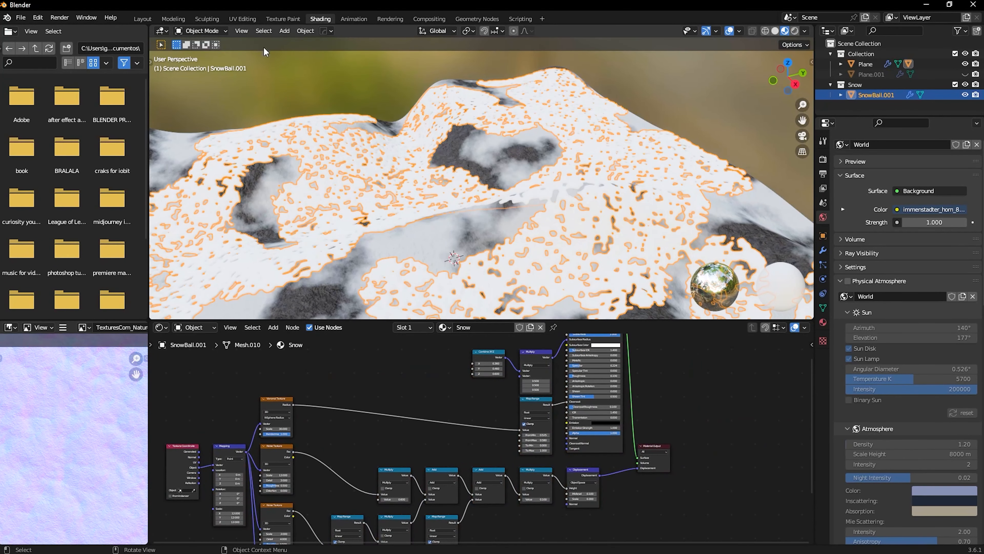